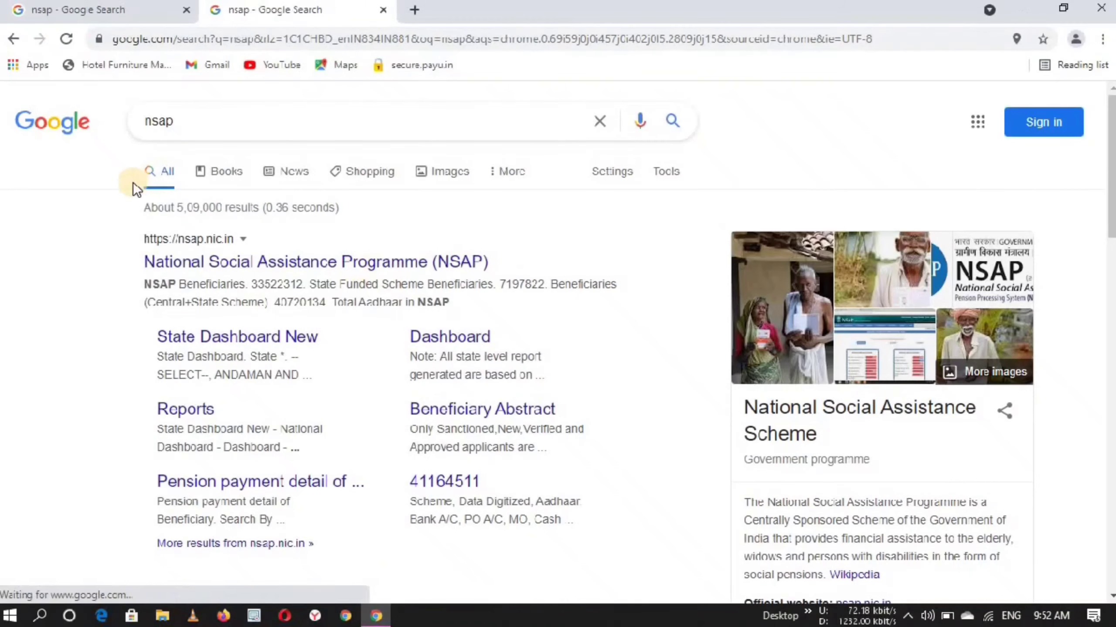
- Open the National Social Assistance Programme website from the search results and look over the statistics on its home page
click(350, 261)
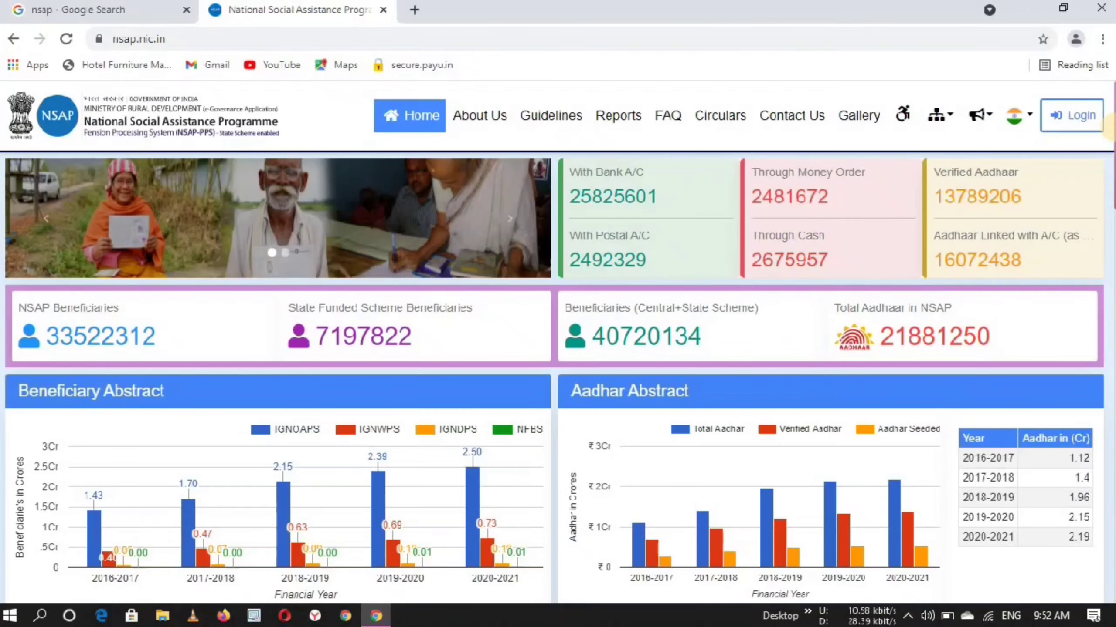
scroll(1058, 159, down, 9)
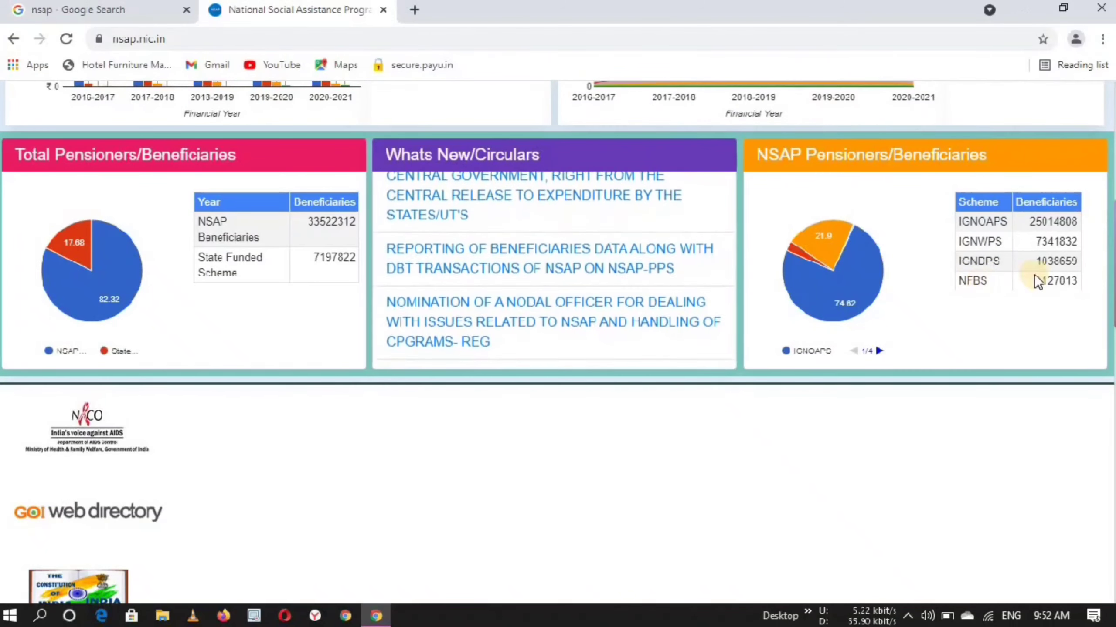
key(Home)
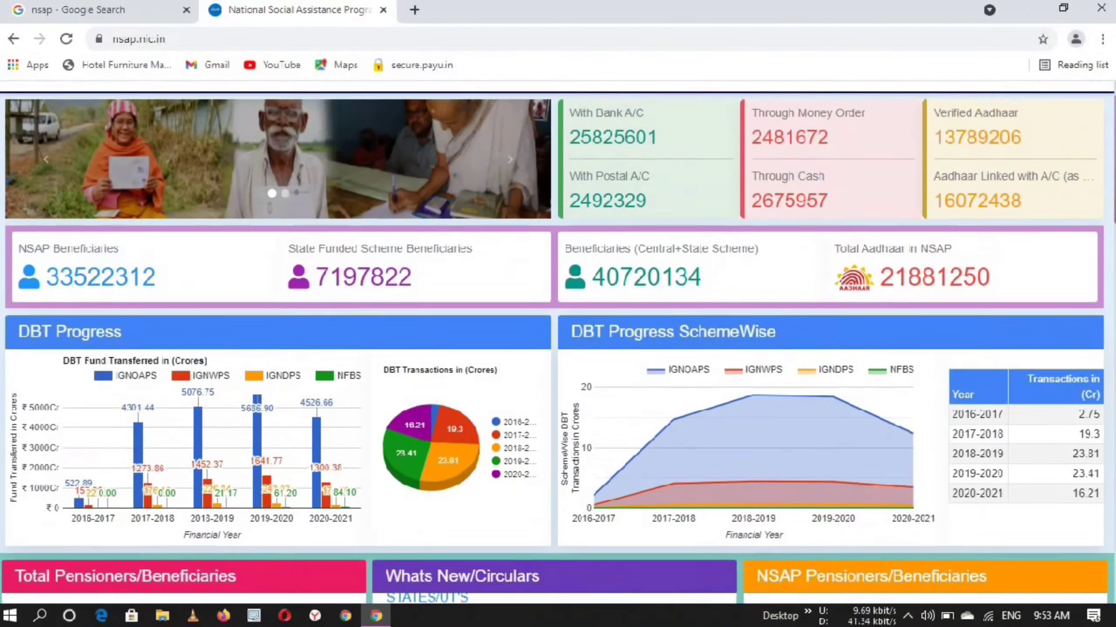
key(End)
key(Home)
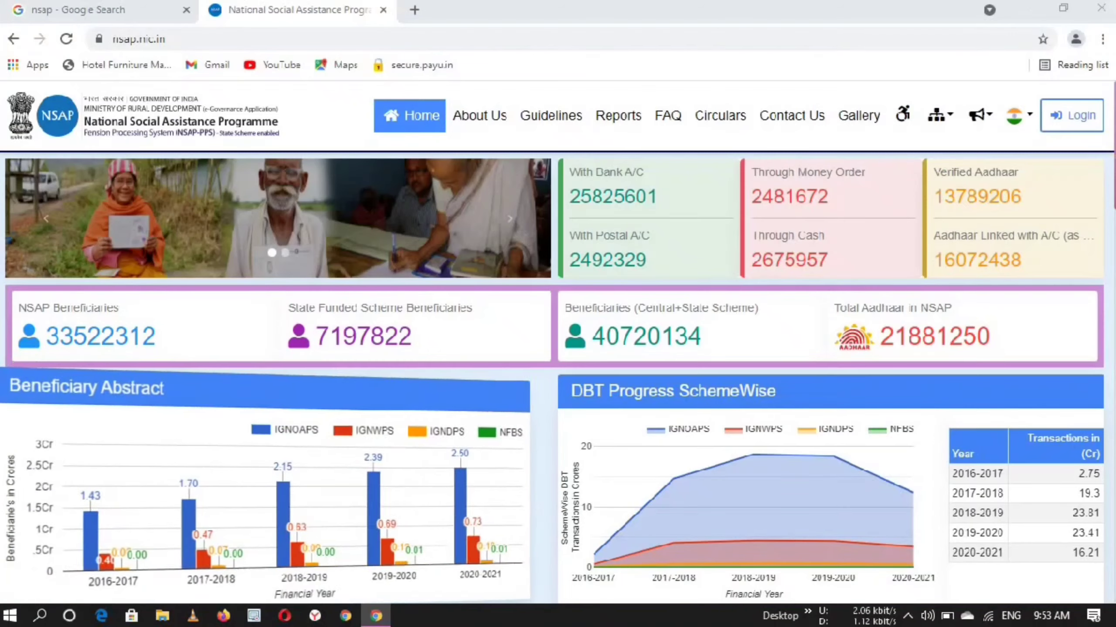
scroll(557, 343, down, 7)
scroll(558, 343, down, 4)
scroll(557, 343, up, 10)
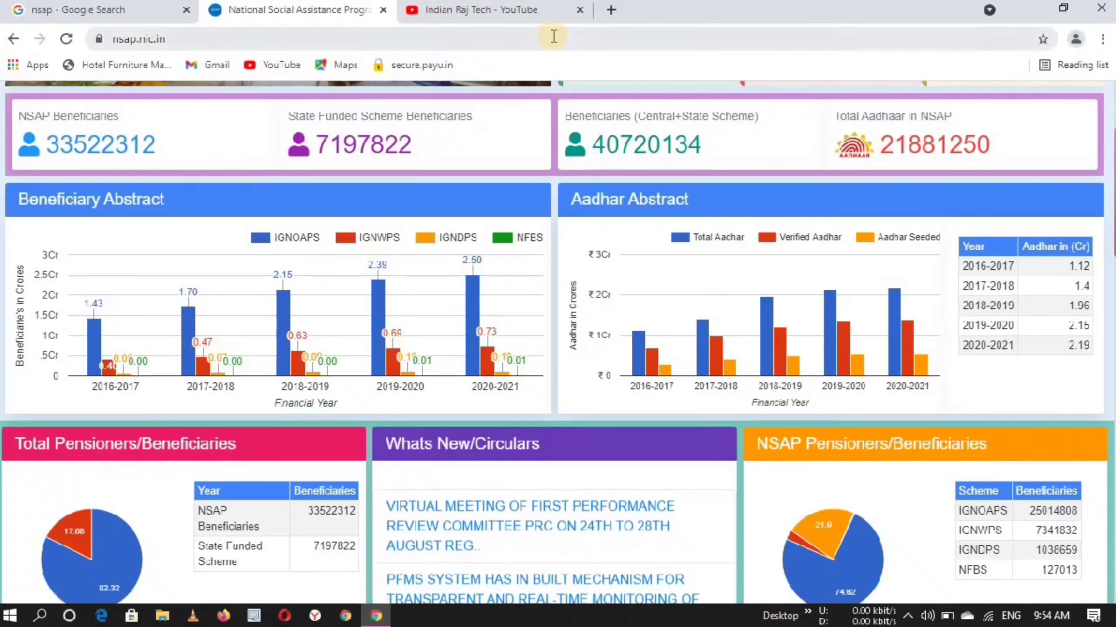
- Look through the uploaded videos of the Indian Raj Tech YouTube channel, down to the older pension scheme uploads
click(524, 11)
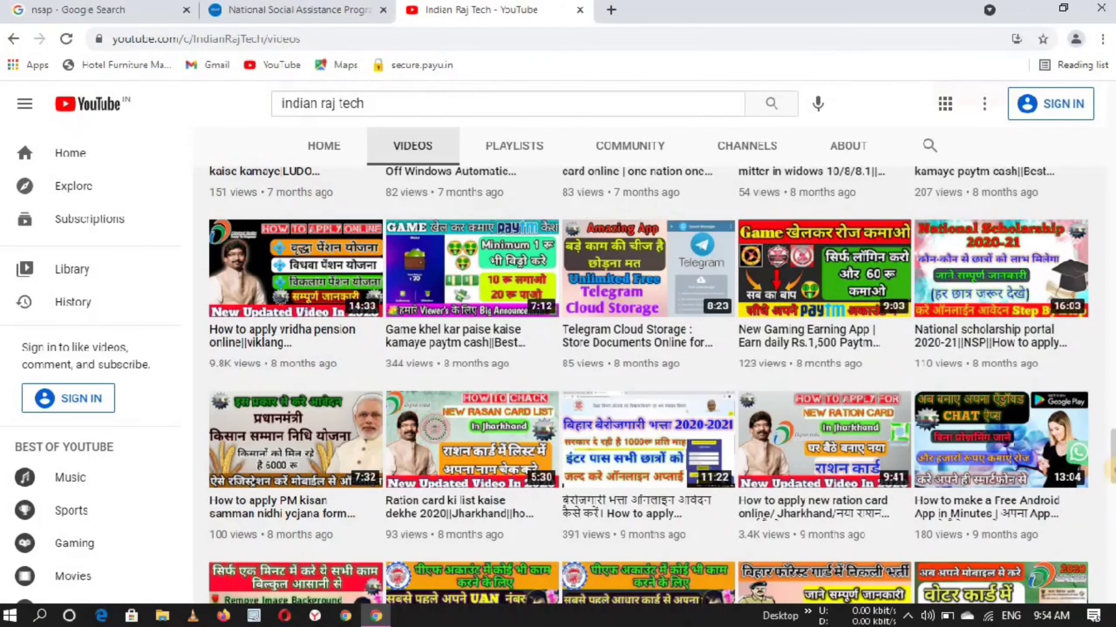
scroll(1109, 483, down, 7)
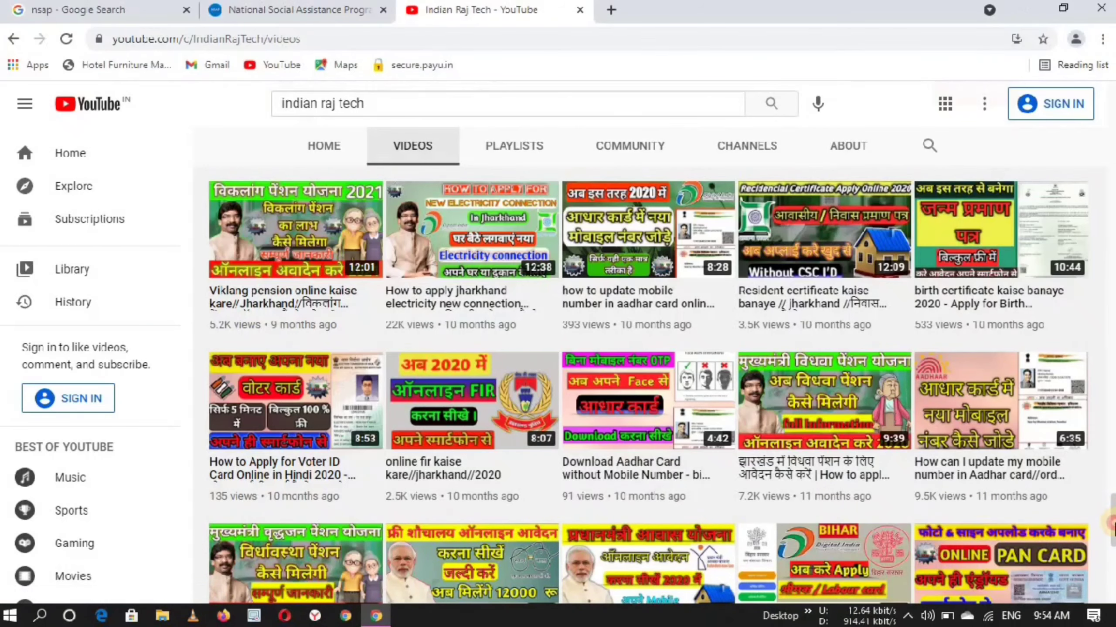
scroll(648, 385, down, 3)
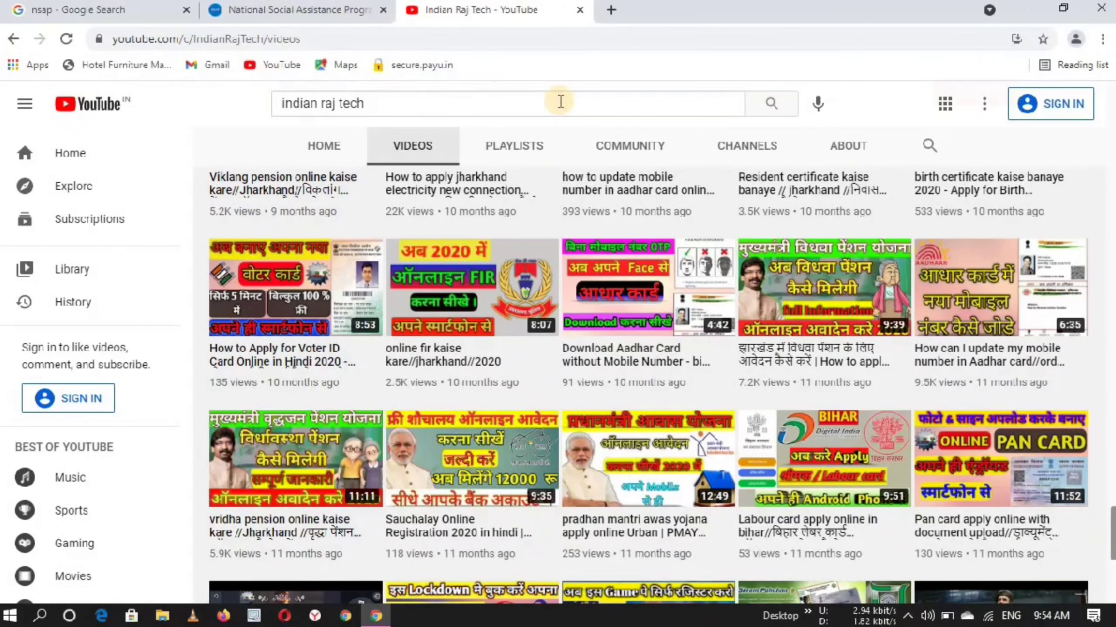
- Return to the NSAP website and open the State Dashboard from its reports
click(311, 10)
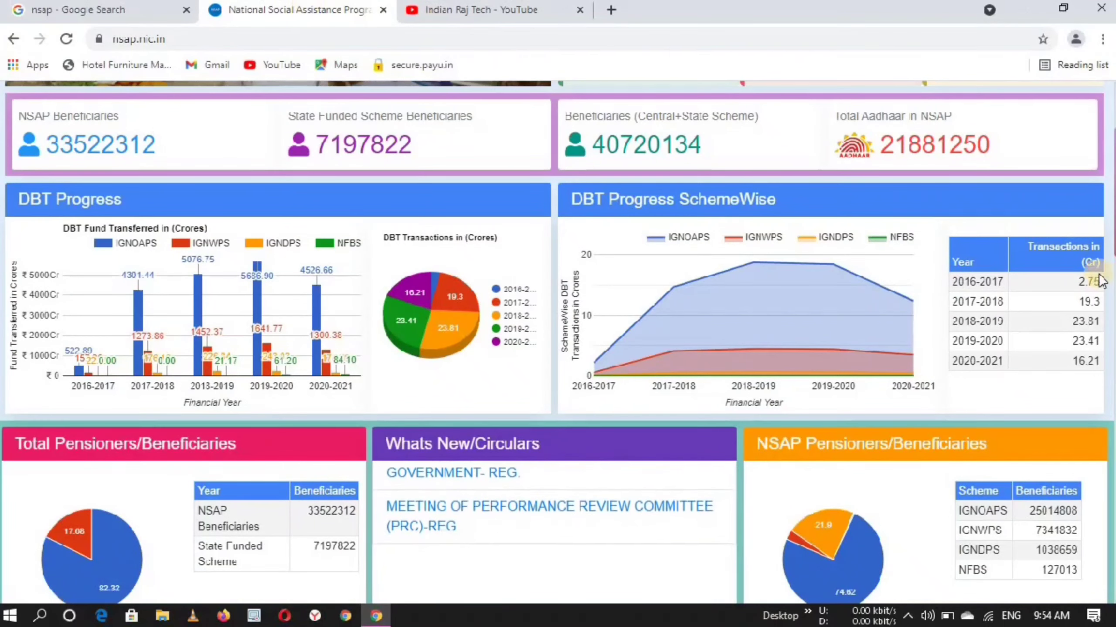
drag(1111, 203, 1111, 135)
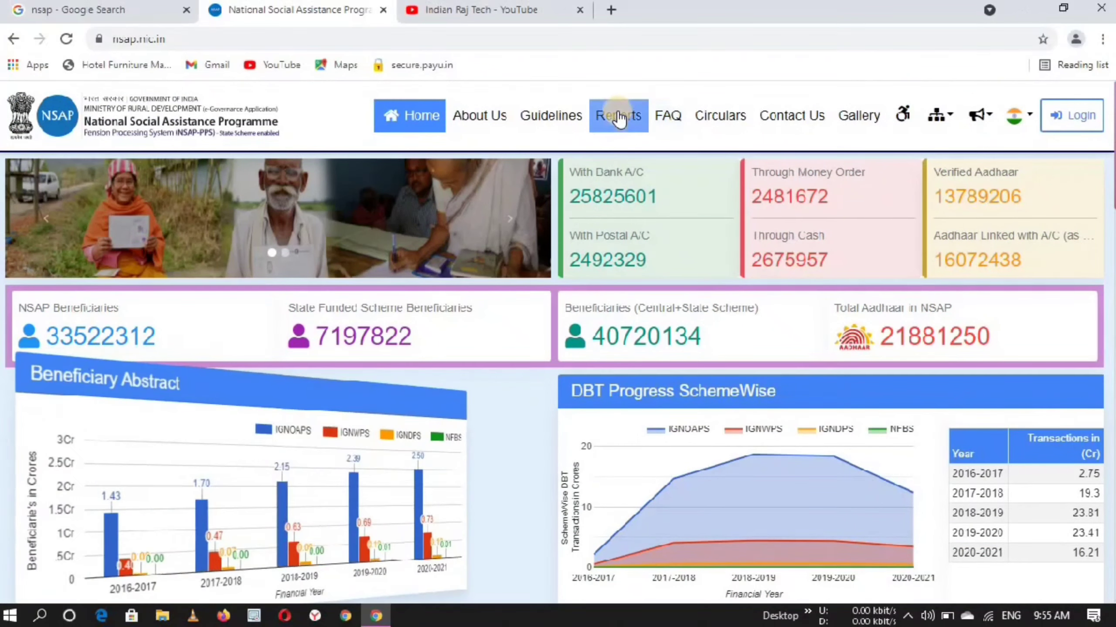
click(620, 116)
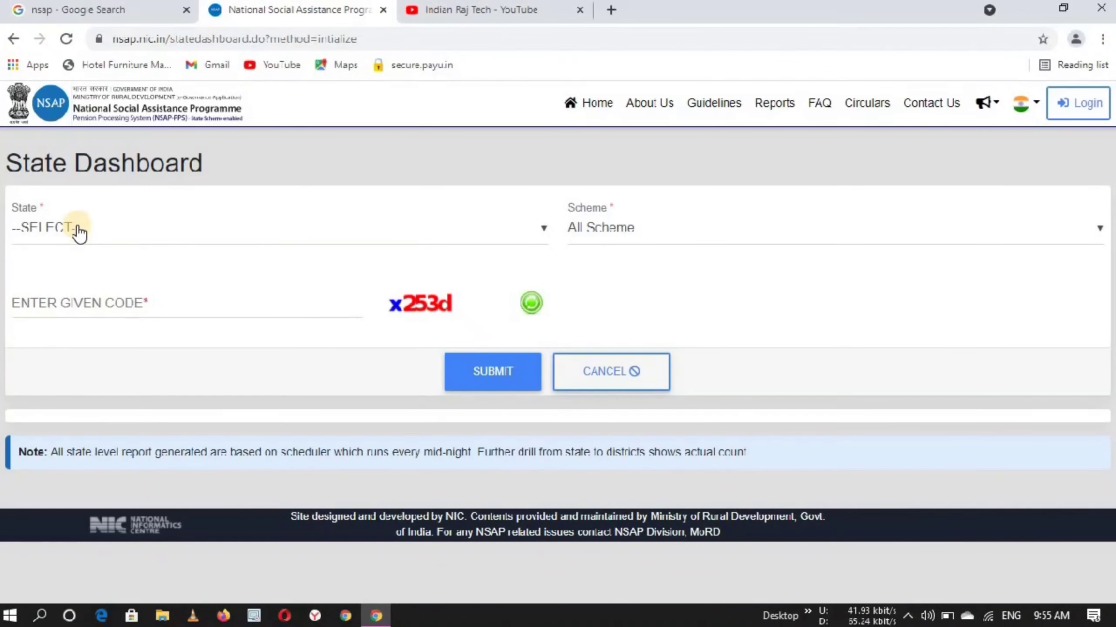
- Set the State Dashboard's state to JHARKHAND
click(79, 229)
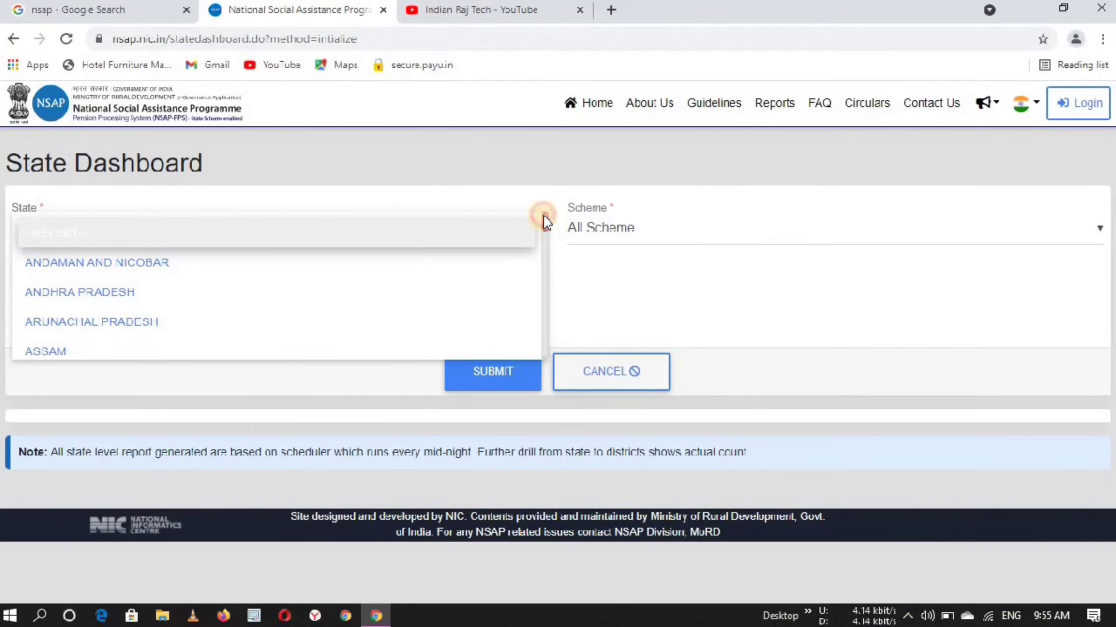
drag(544, 217, 539, 268)
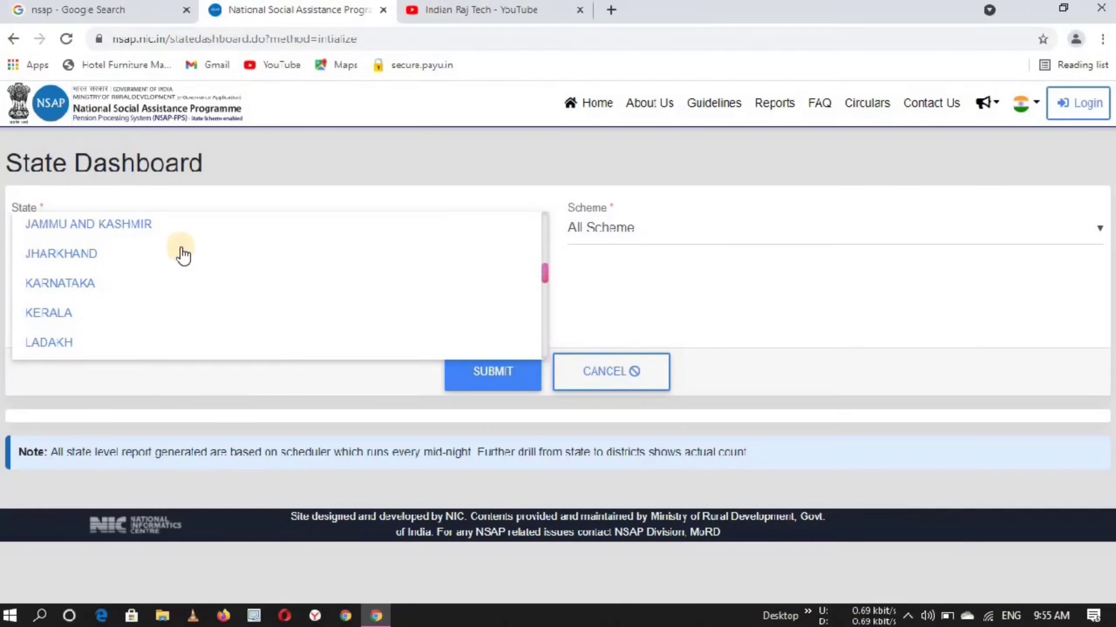
click(134, 270)
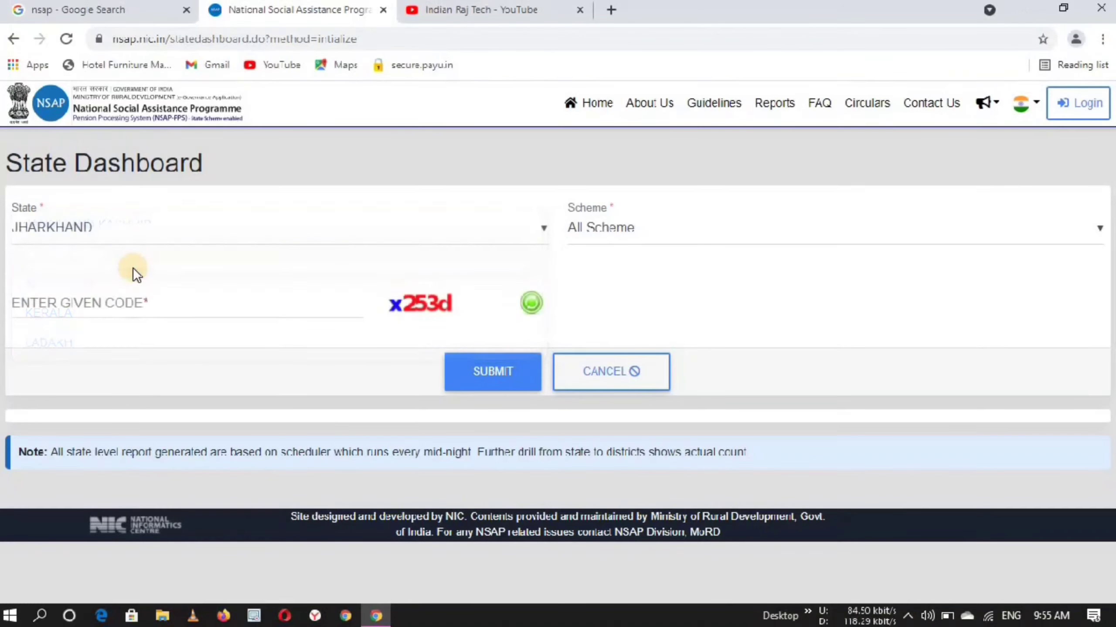
- Examine the available scheme options and view the image in Photos that explains the NSAP scheme abbreviations
click(633, 244)
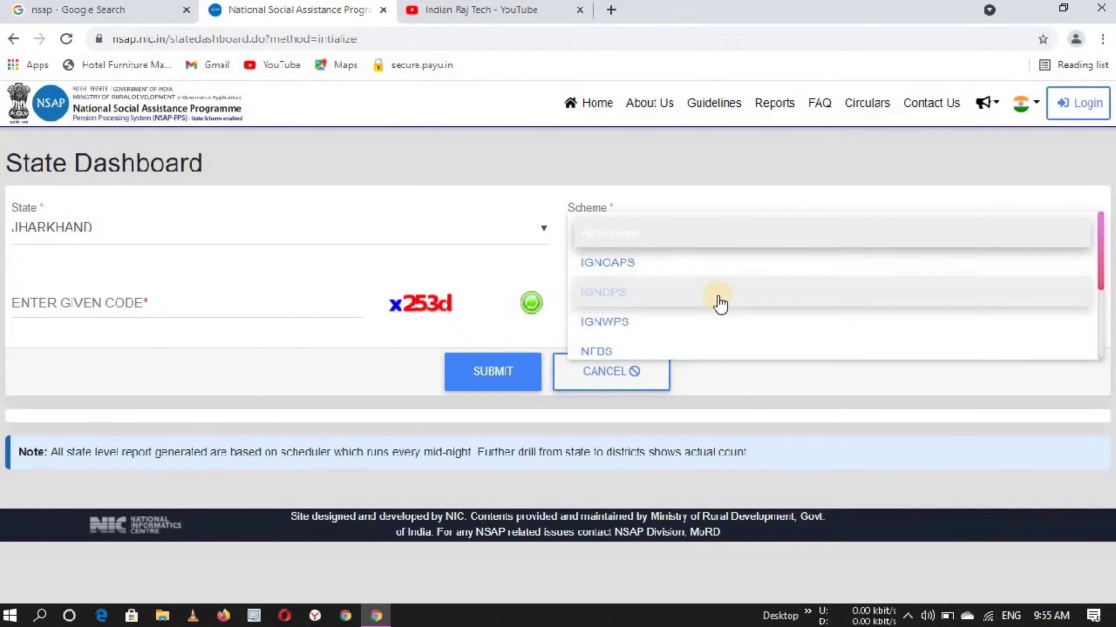
click(611, 237)
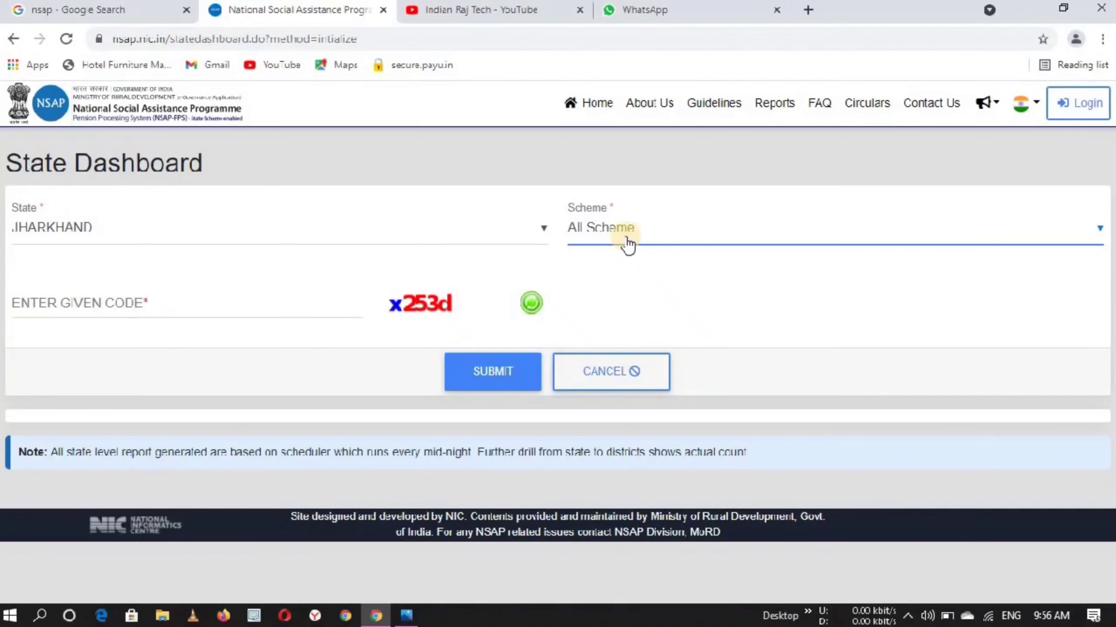
click(628, 240)
click(626, 238)
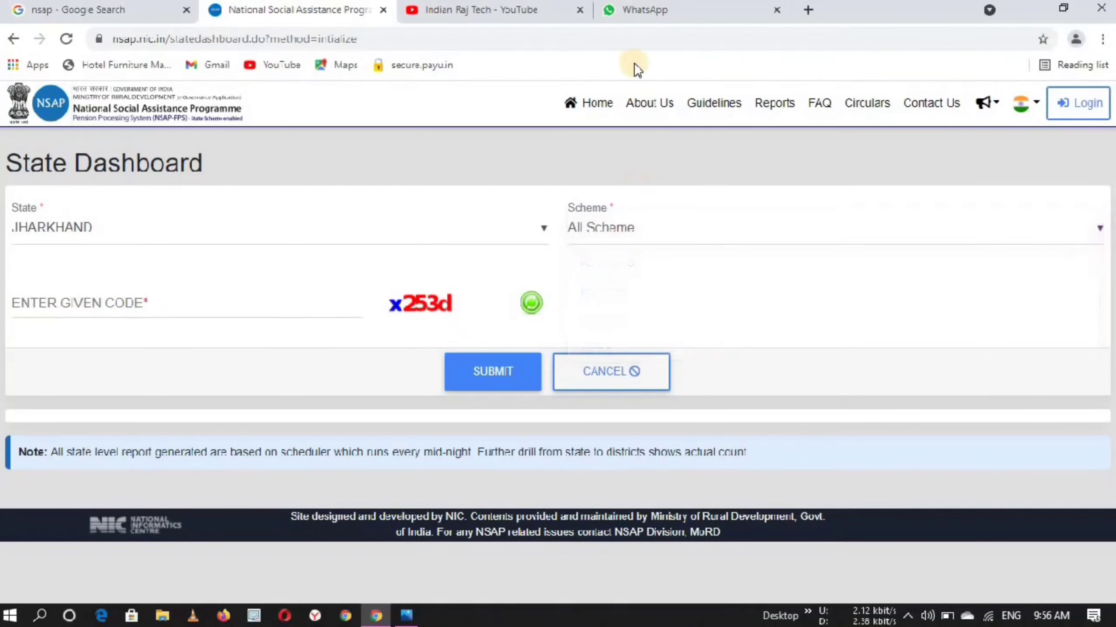
click(631, 8)
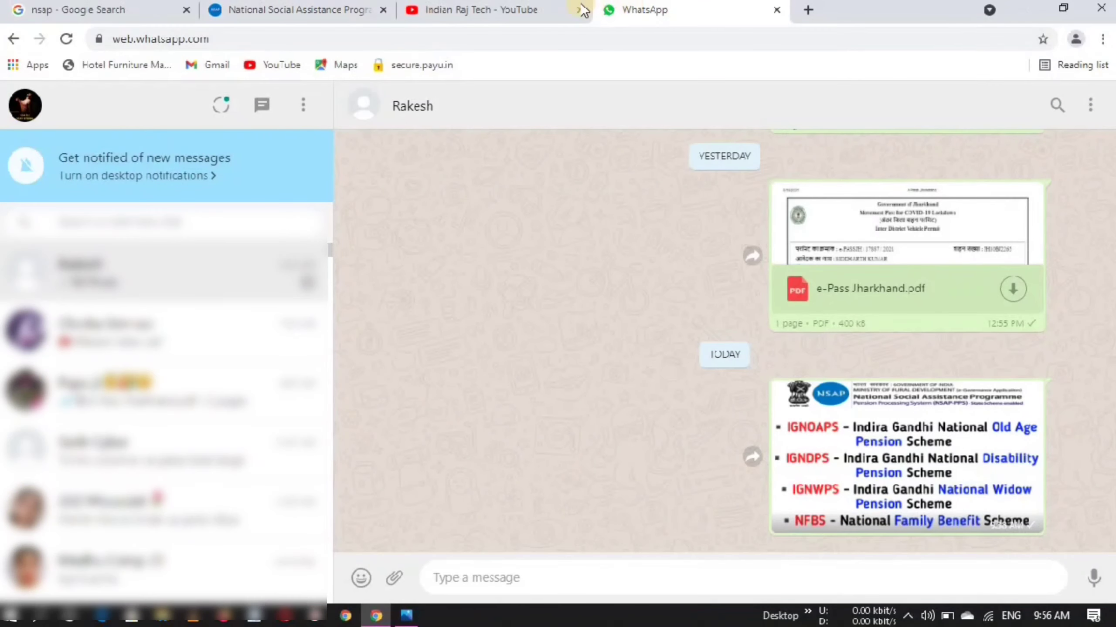
click(406, 615)
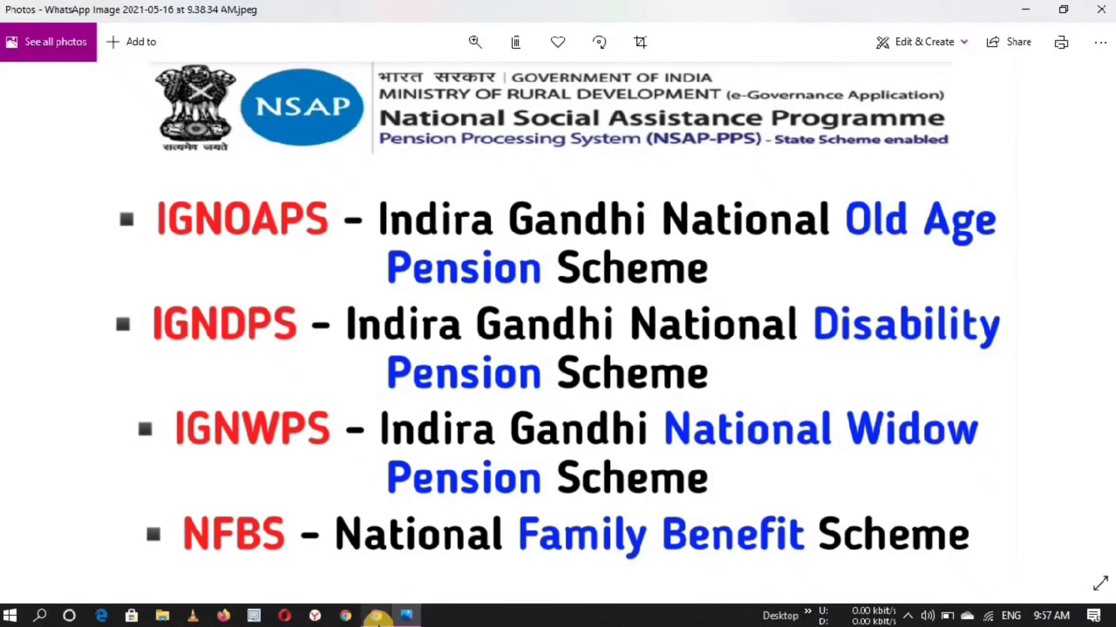
- Switch back to the State Dashboard in Chrome and set the scheme to IGNOAPS
click(378, 621)
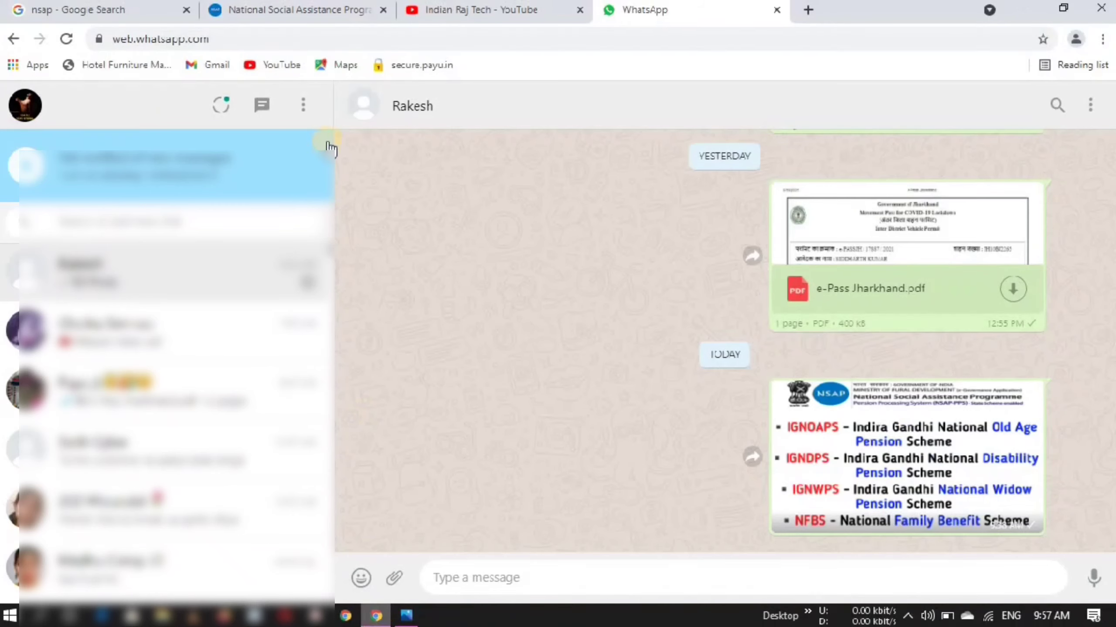
click(273, 13)
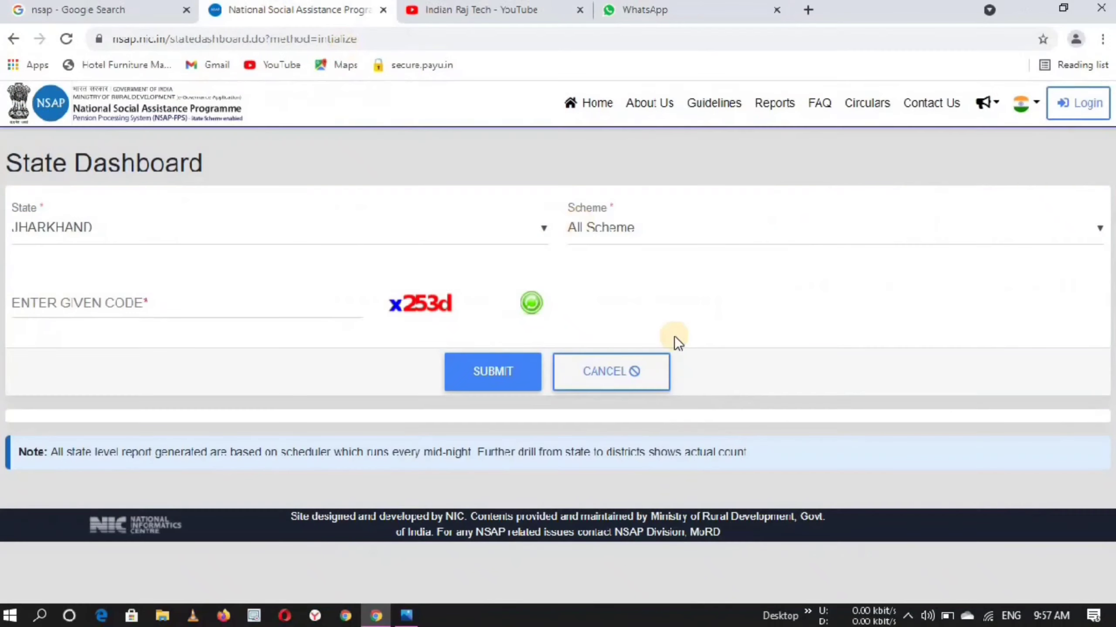
click(651, 232)
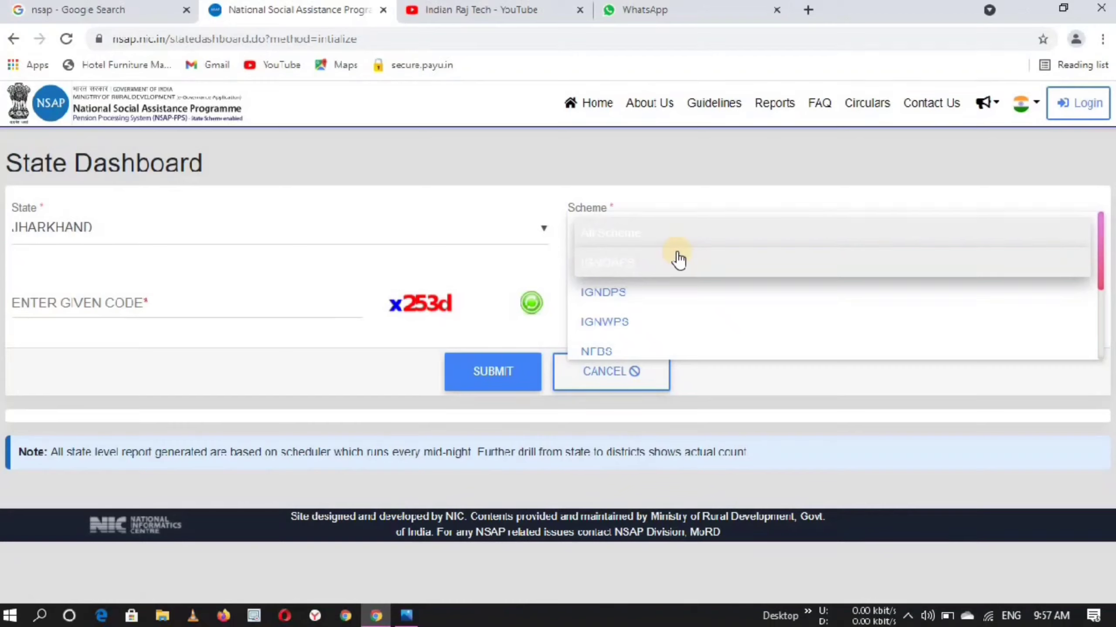
click(678, 260)
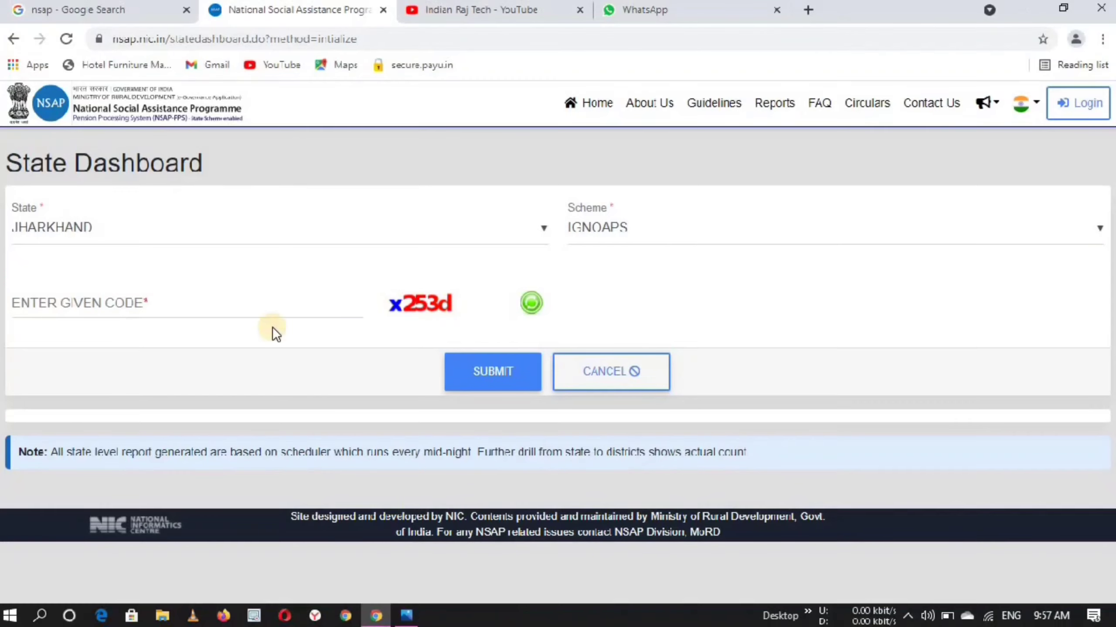
- Enter the displayed captcha code and submit the State Dashboard query
click(125, 307)
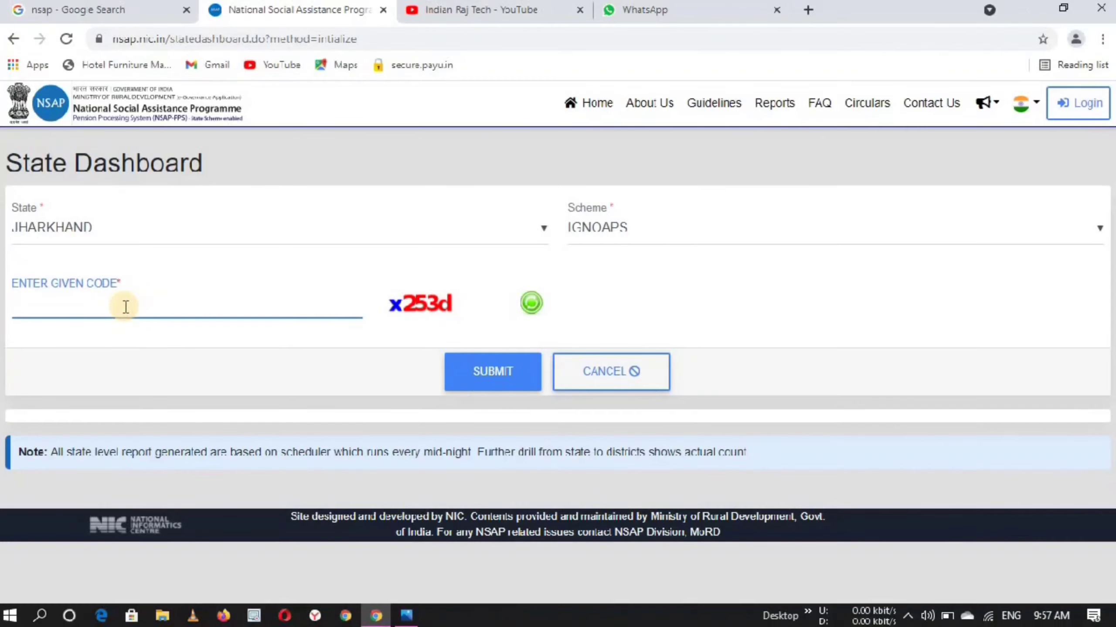
text(x253d)
click(487, 387)
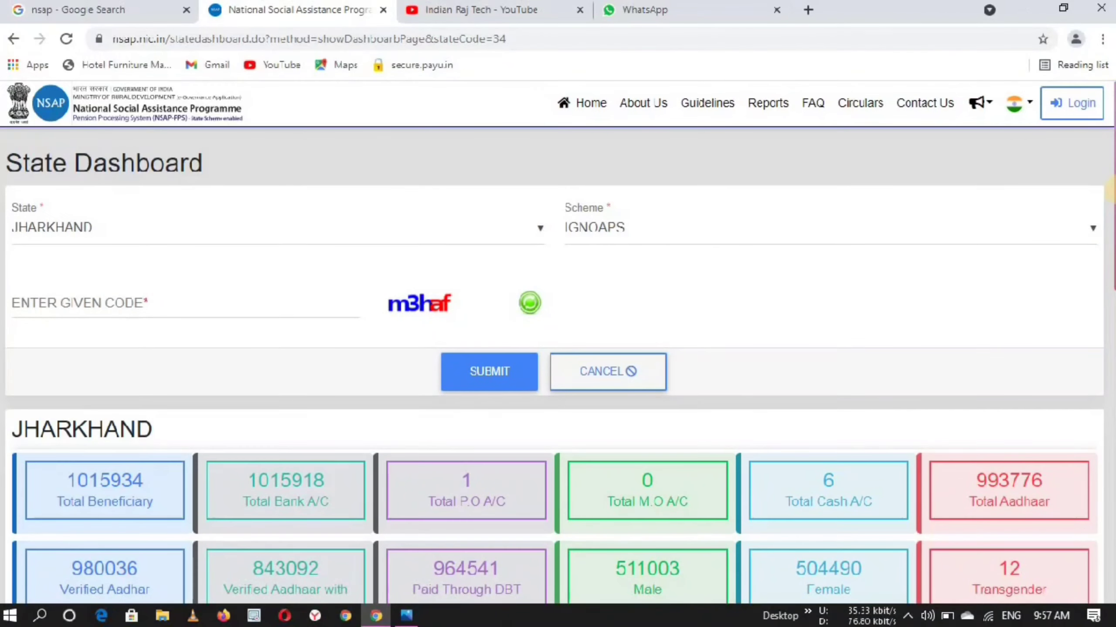
- Open the subdistrict report for the DHANBAD district from the Jharkhand results table
scroll(558, 352, down, 5)
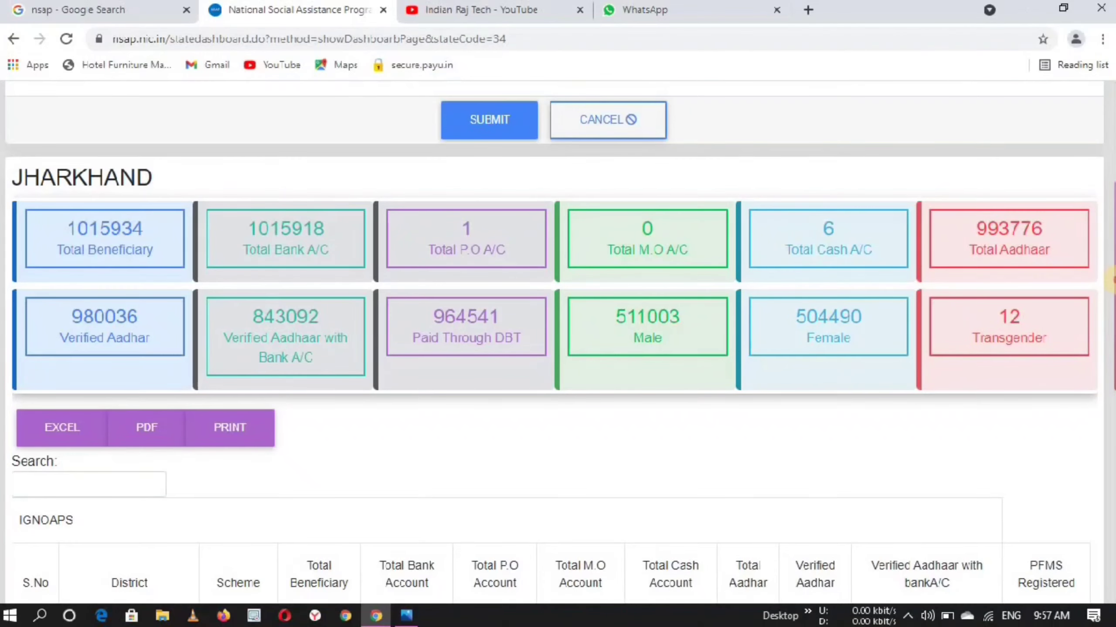
scroll(1112, 281, down, 9)
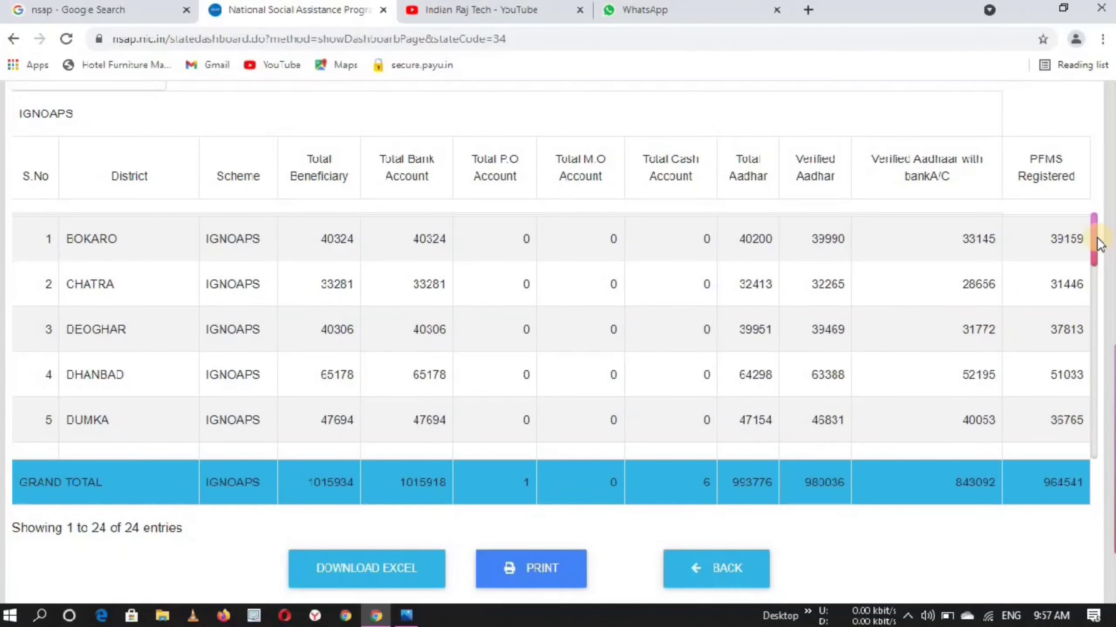
drag(1094, 244, 1112, 258)
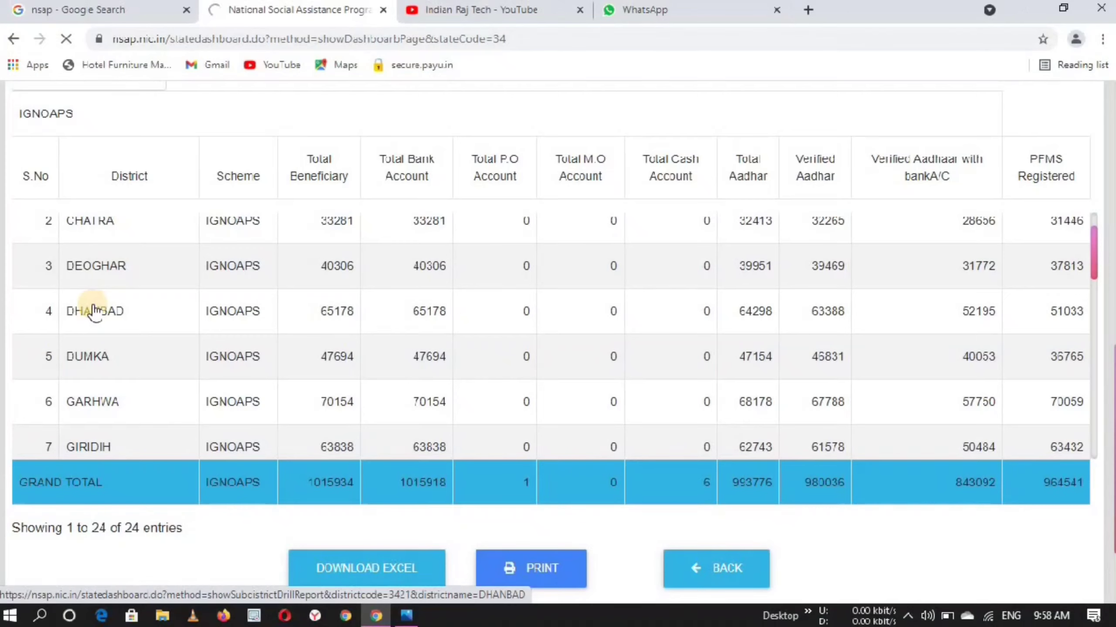
click(94, 311)
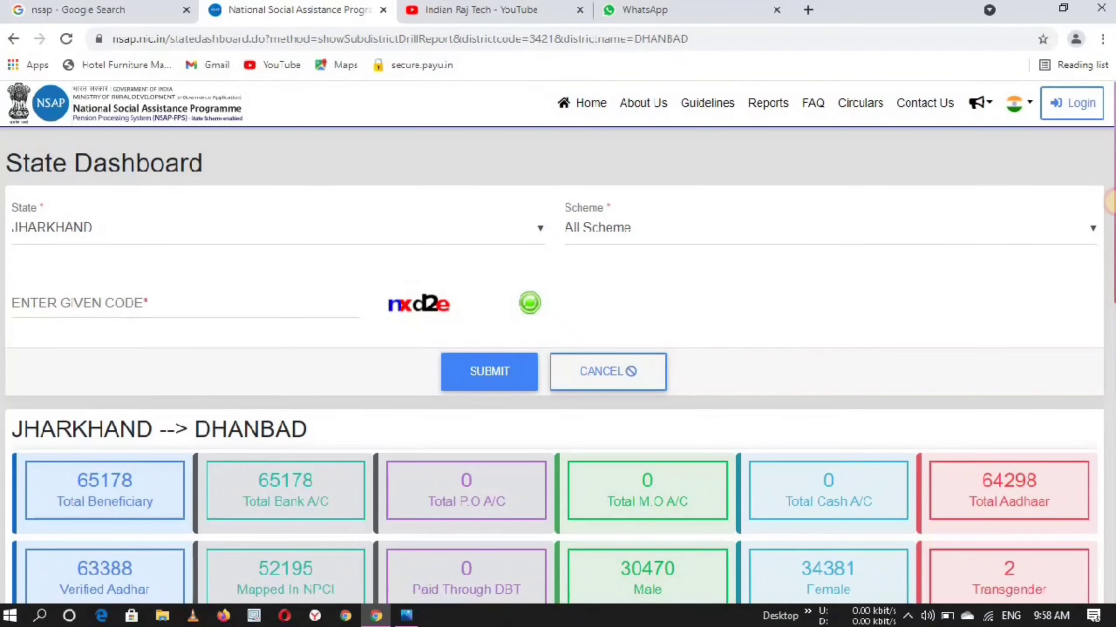
- Open the gram panchayat report for the JHARIA subdistrict from the Dhanbad table
drag(1110, 200, 1109, 448)
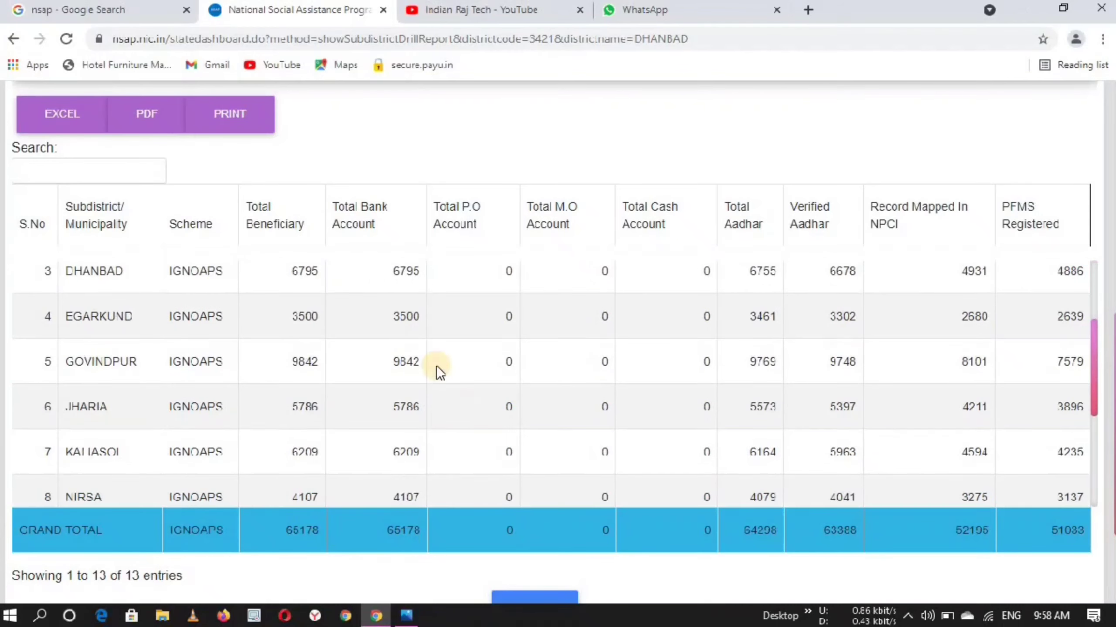
scroll(439, 377, down, 3)
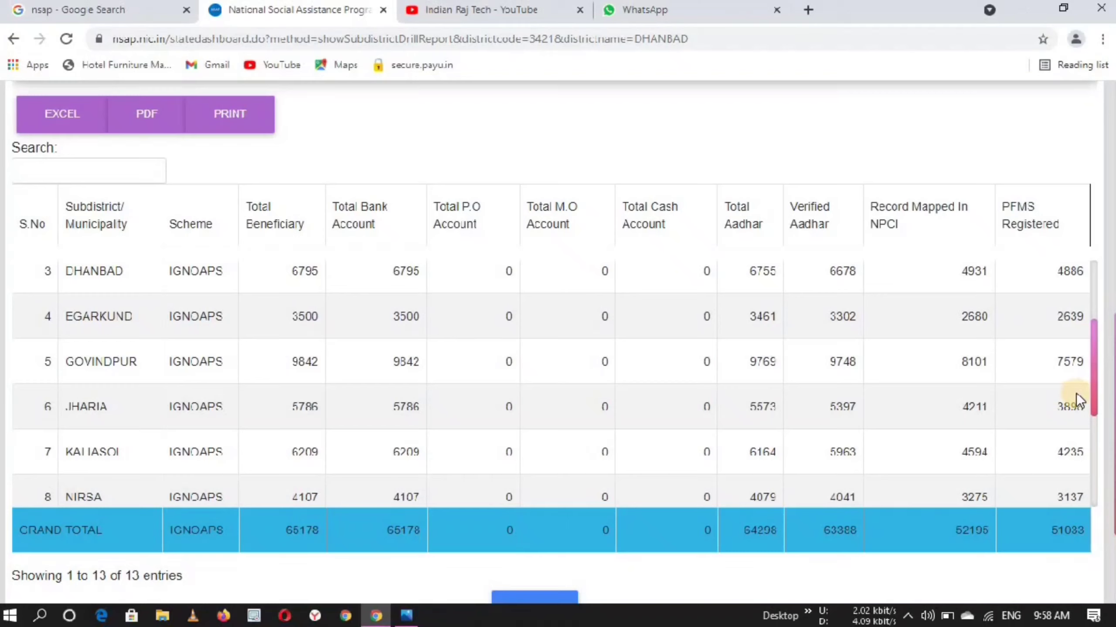
click(87, 409)
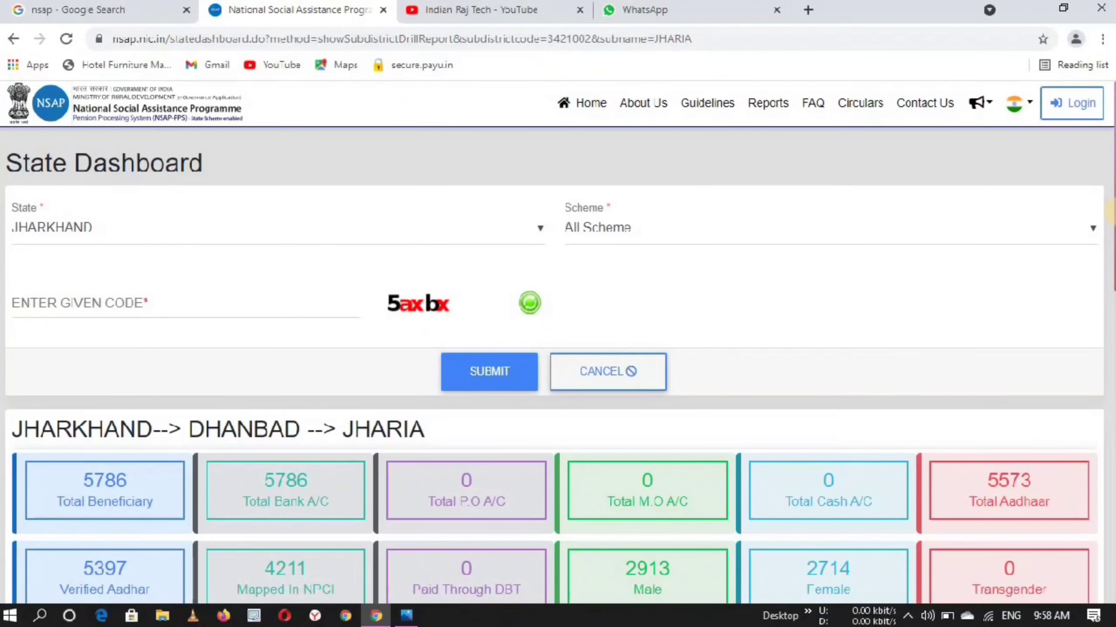
- Open the beneficiary list of the JHARIA DAKSHIN gram panchayat from the Jharia table
drag(1112, 233, 1112, 468)
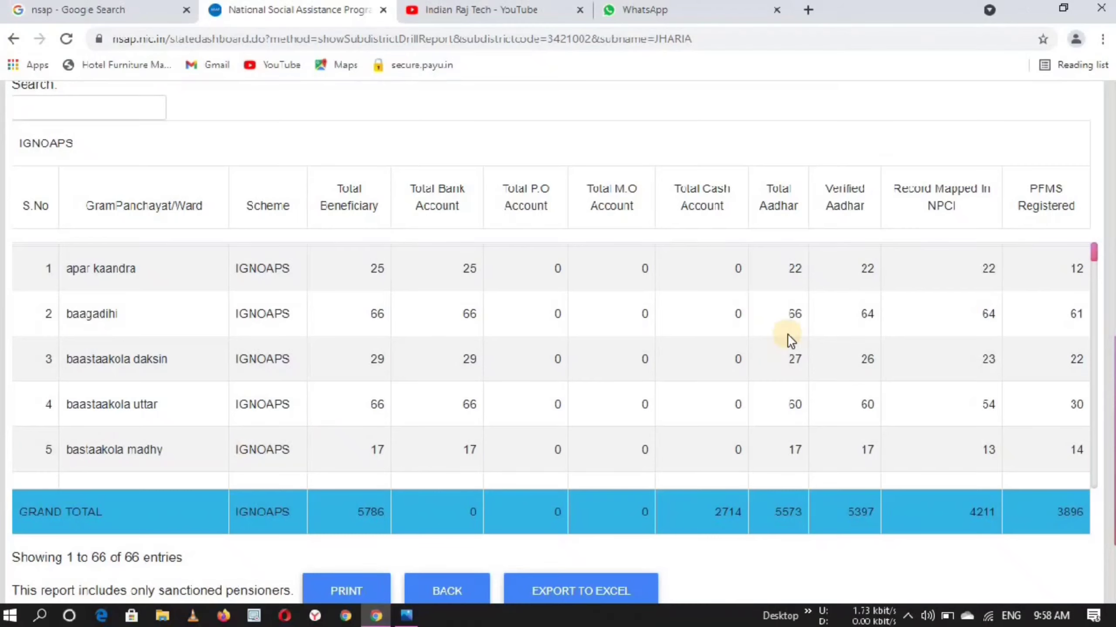
drag(1092, 251, 276, 425)
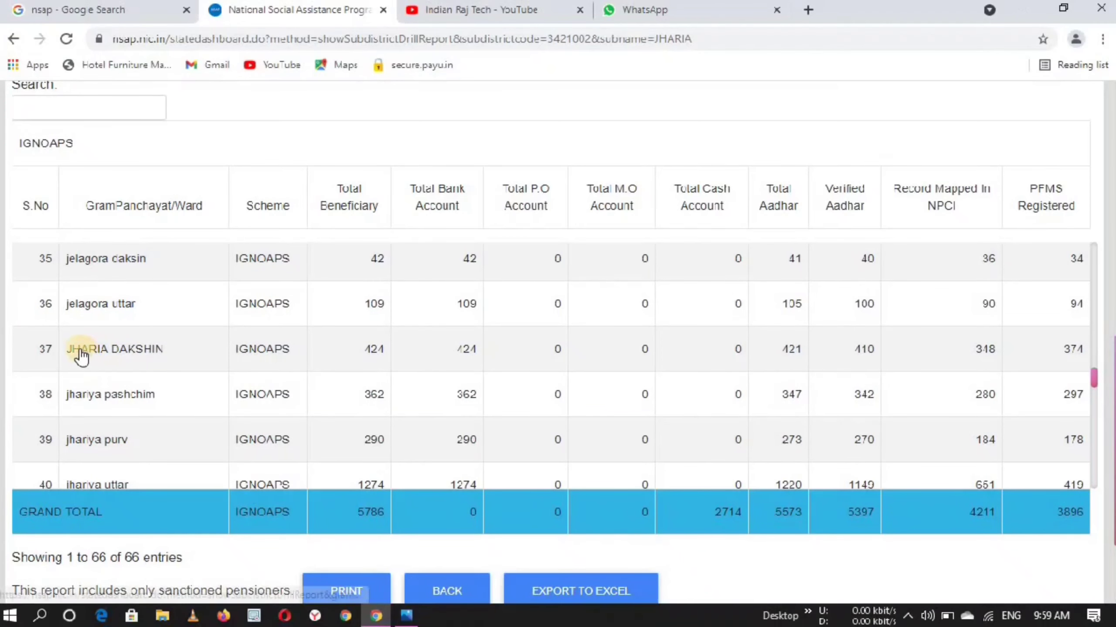
click(121, 354)
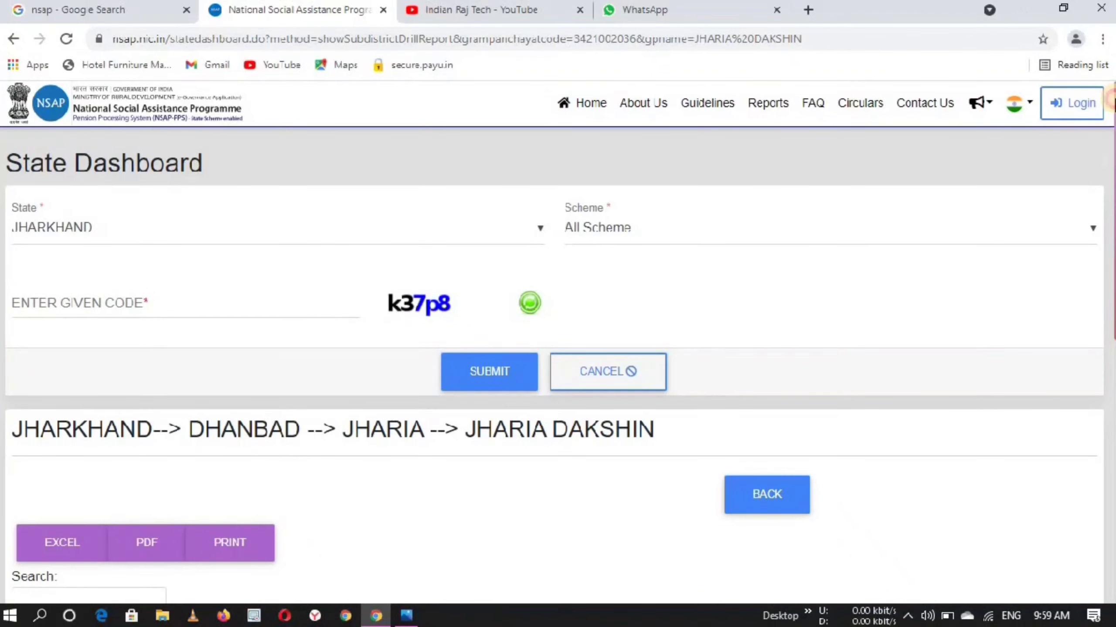
- Open the pension details of the beneficiary in row 54 through the sanction order number
scroll(558, 352, down, 9)
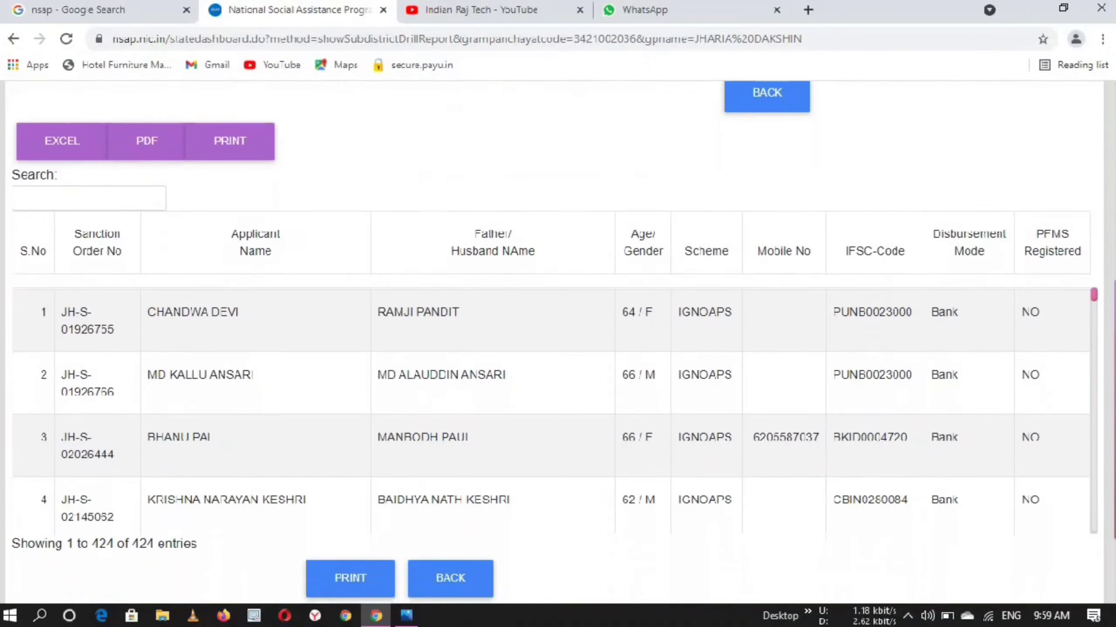
scroll(558, 343, down, 2)
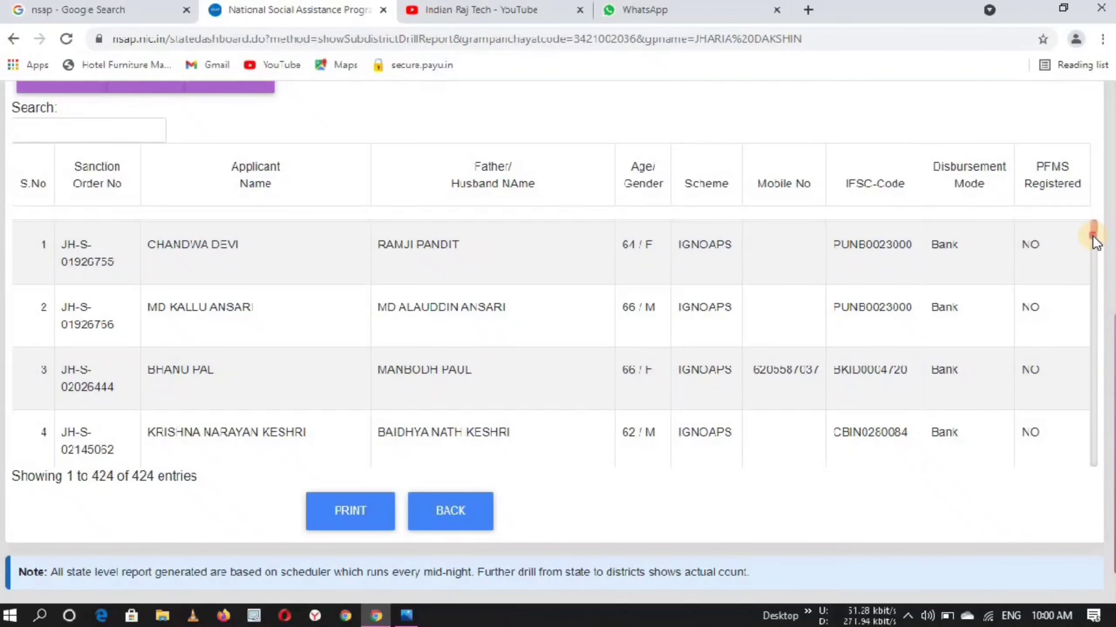
drag(1092, 235, 1096, 261)
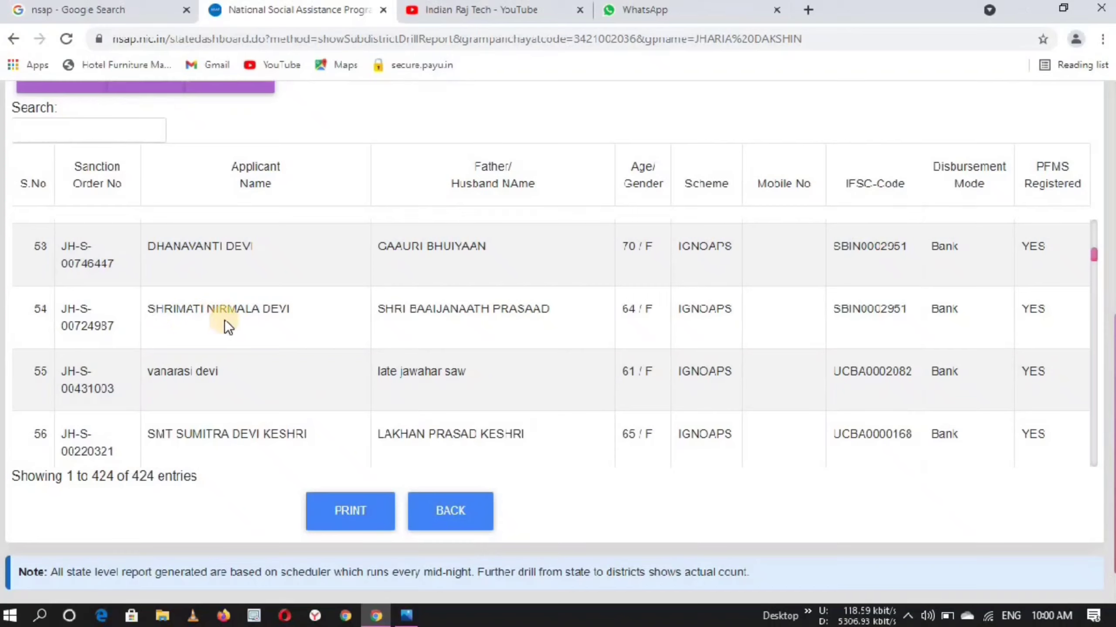
click(75, 327)
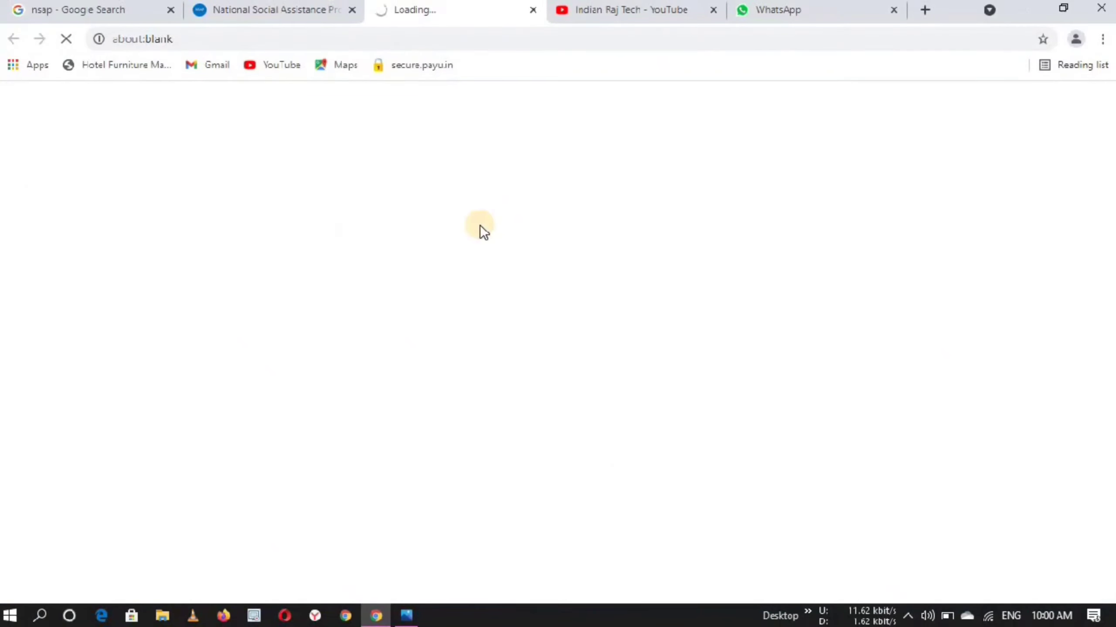